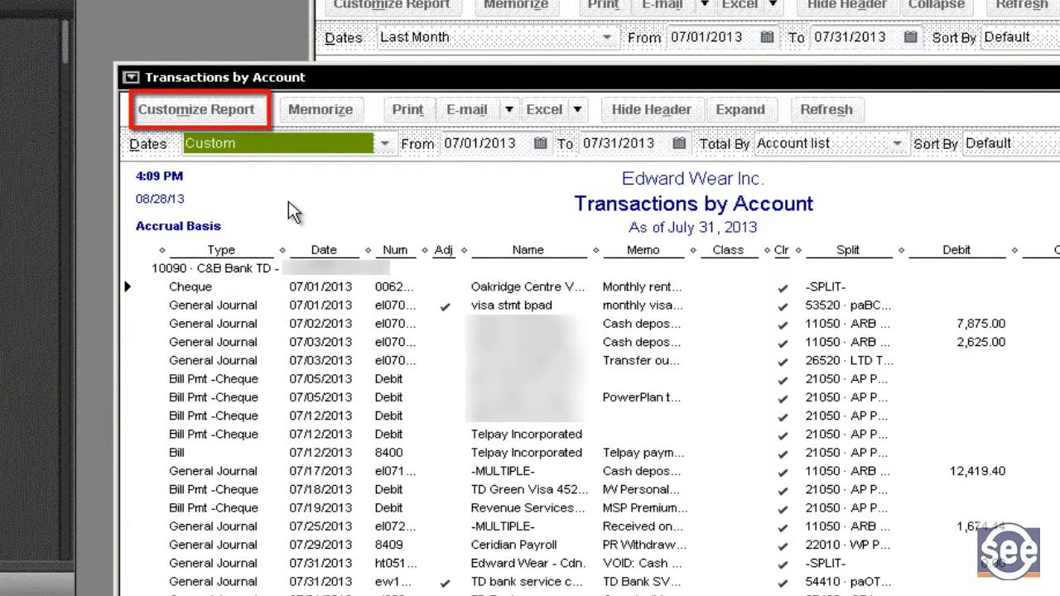
Customize the Transactions by Account report by removing the (left margin) column, and view the Total by and Sort by choices.
{"action": "left_click", "coordinate": [214, 106]}
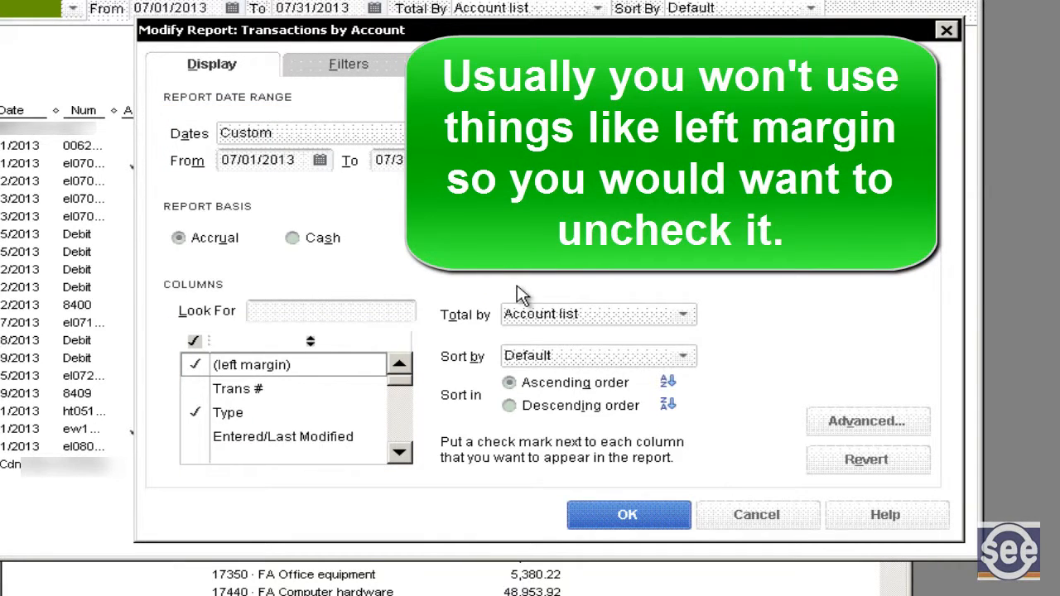
{"action": "left_click", "coordinate": [194, 365]}
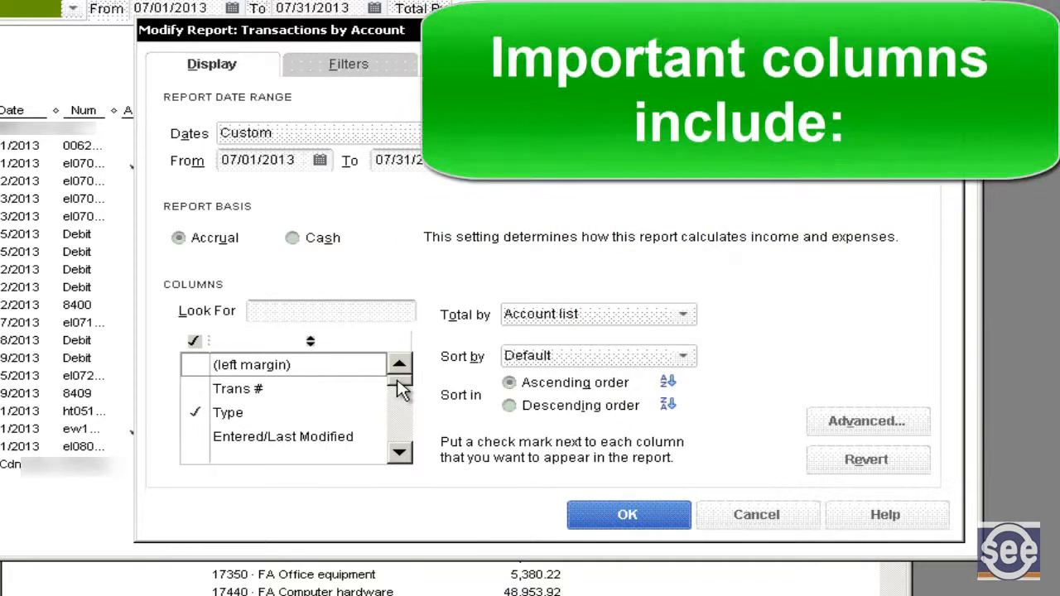
{"action": "left_click_drag", "start_coordinate": [400, 389], "coordinate": [390, 422]}
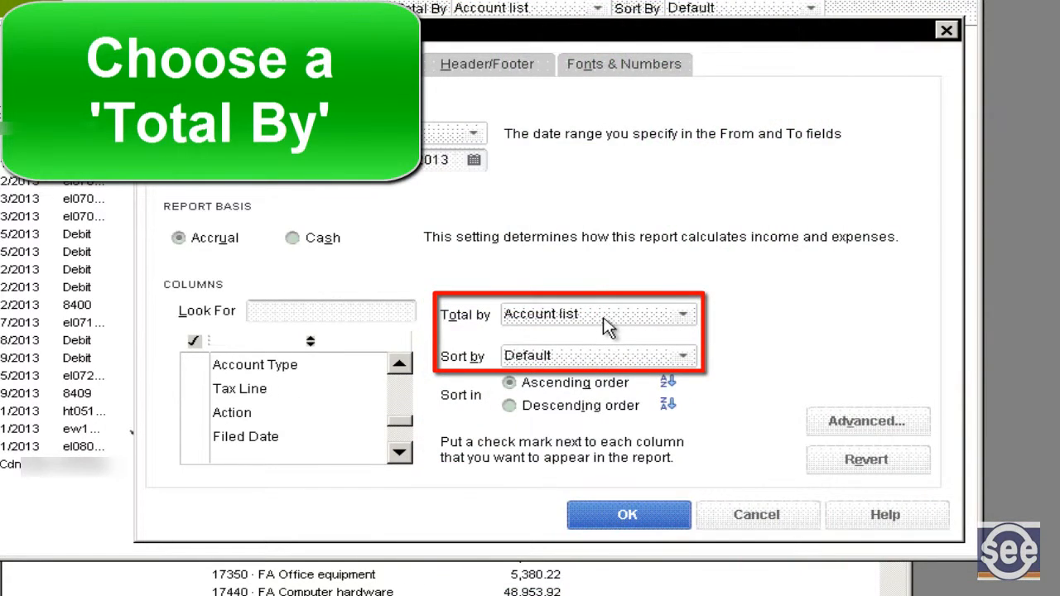
{"action": "left_click", "coordinate": [603, 324]}
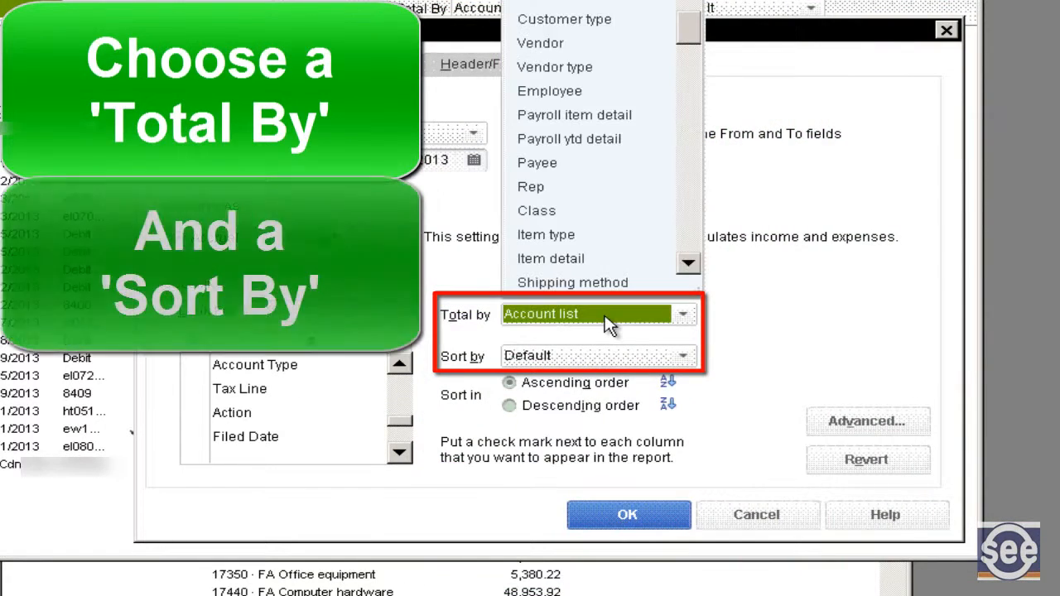
{"action": "left_click", "coordinate": [595, 360]}
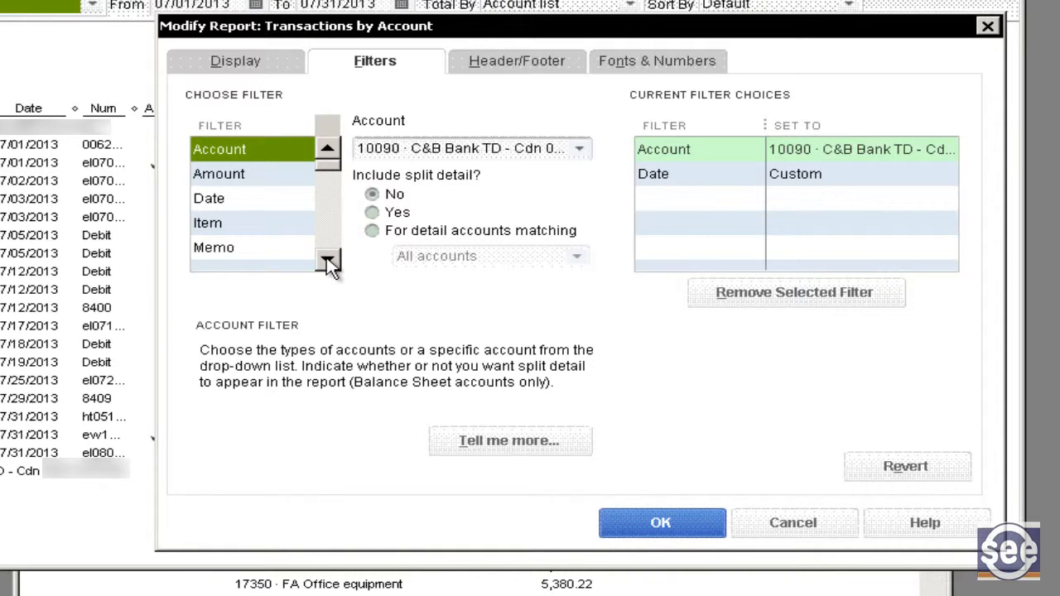
Filter the report to uncleared transactions by setting Cleared to No, and show the Date filter's settings.
{"action": "left_click", "coordinate": [328, 262]}
{"action": "left_click", "coordinate": [328, 261]}
{"action": "left_click", "coordinate": [328, 262]}
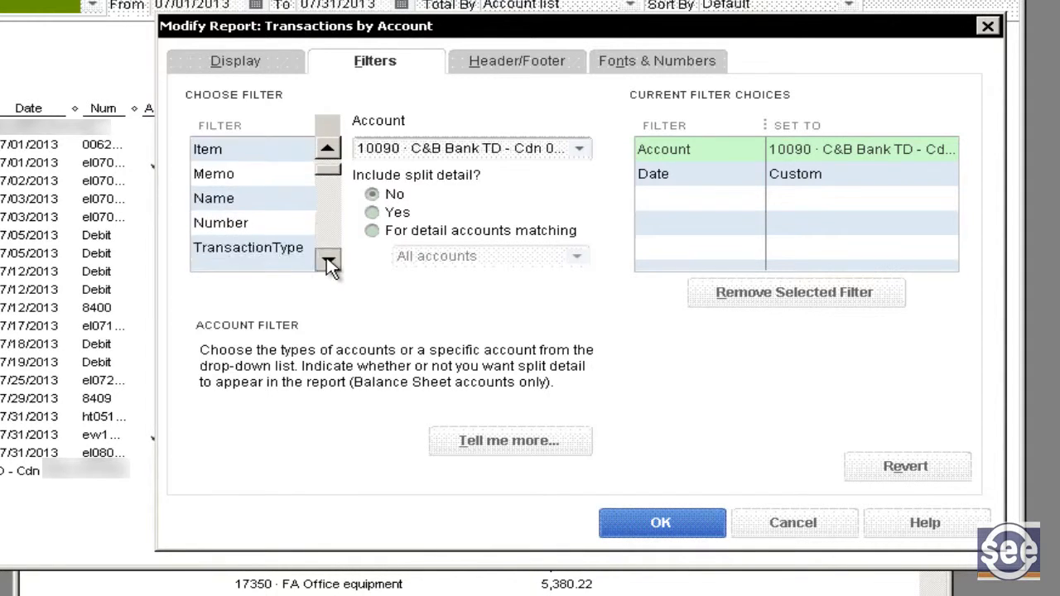
{"action": "left_click", "coordinate": [328, 262]}
{"action": "left_click", "coordinate": [328, 261]}
{"action": "left_click", "coordinate": [328, 262]}
{"action": "left_click", "coordinate": [328, 262]}
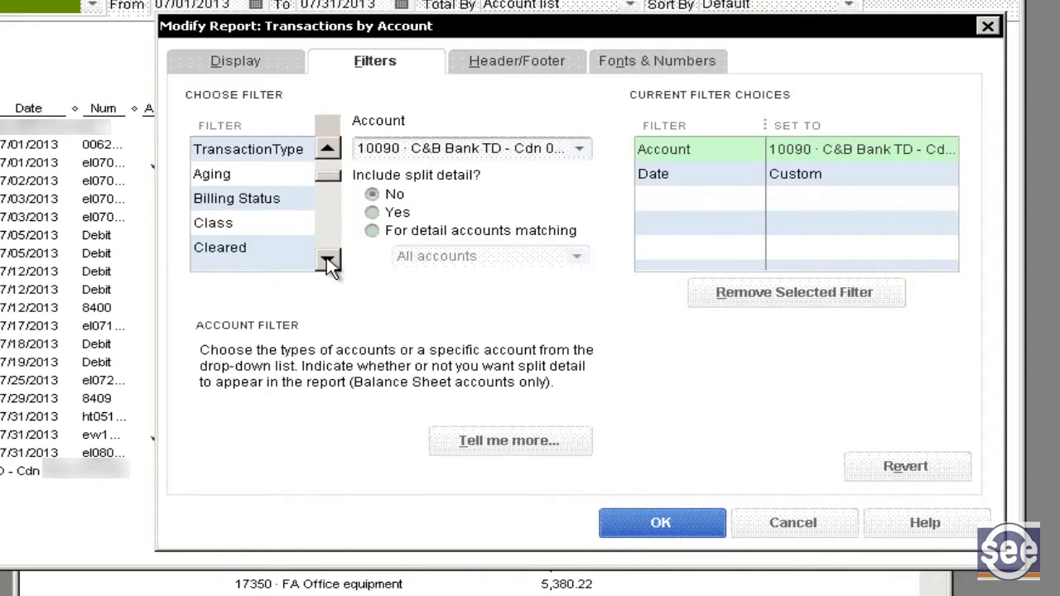
{"action": "left_click", "coordinate": [281, 252]}
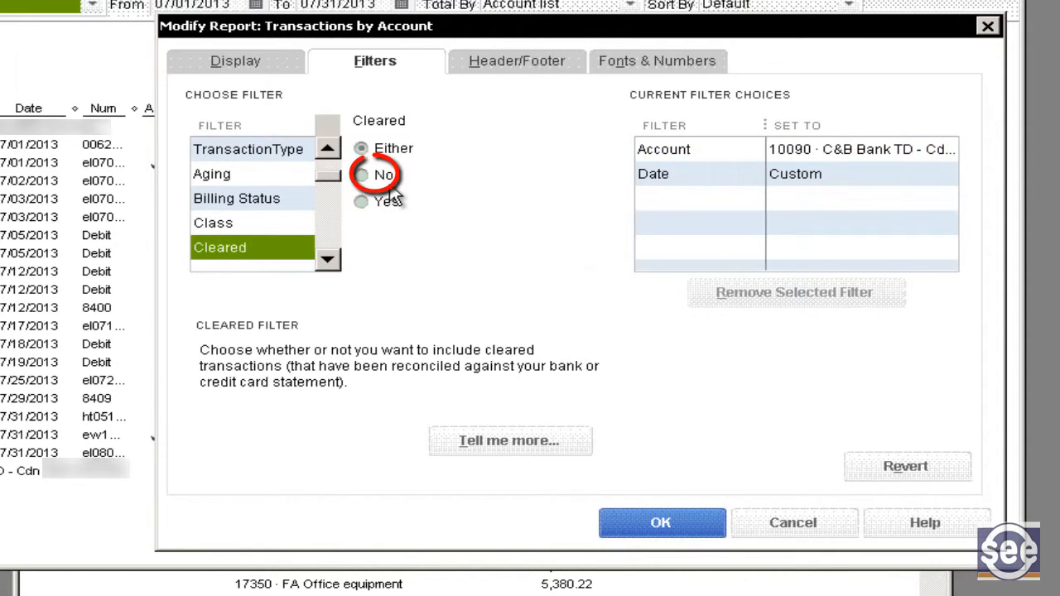
{"action": "left_click", "coordinate": [388, 178]}
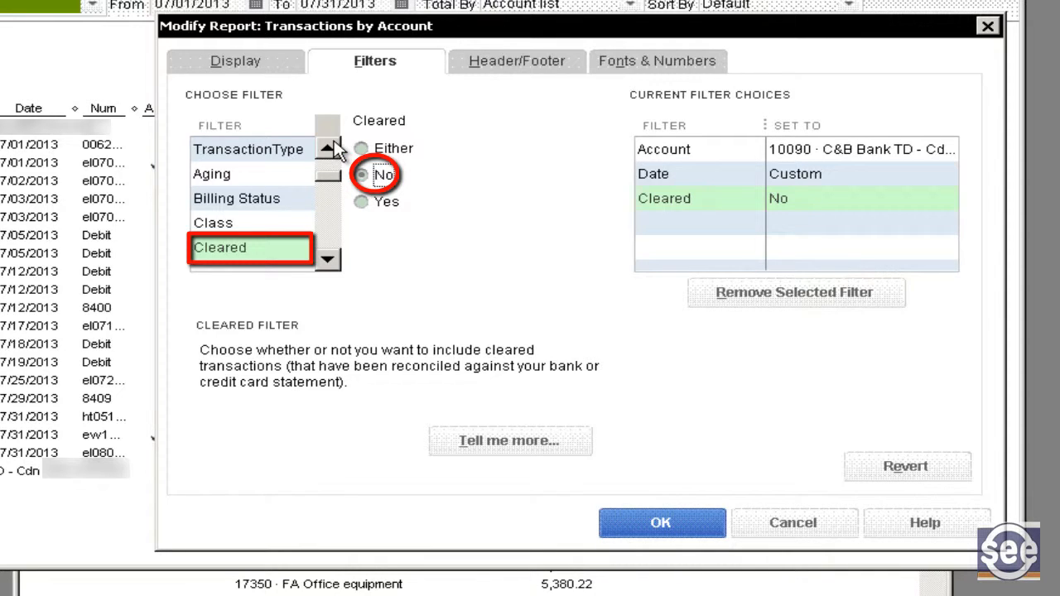
{"action": "left_click_drag", "start_coordinate": [331, 150], "coordinate": [331, 150]}
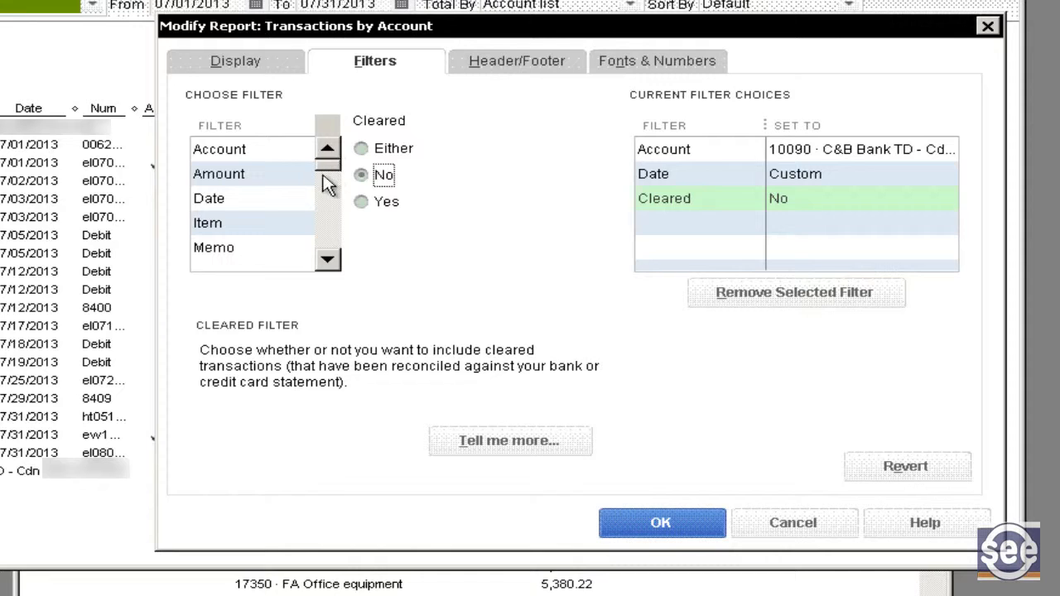
{"action": "left_click", "coordinate": [222, 199]}
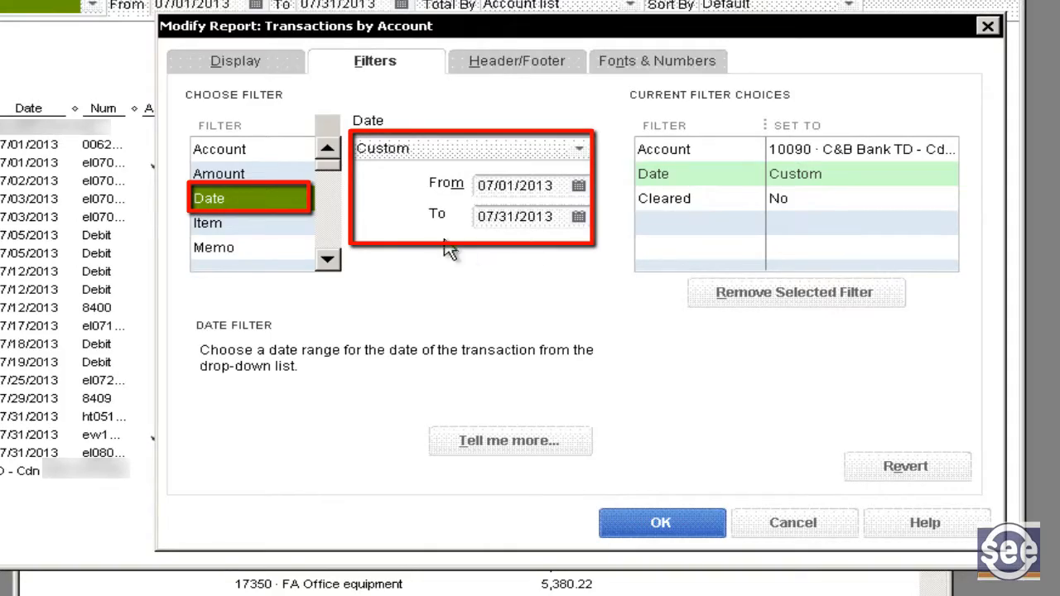
Check the report header's company name and subtitle fields, and pick the 12/31/01 format for Date Prepared.
{"action": "left_click", "coordinate": [517, 61]}
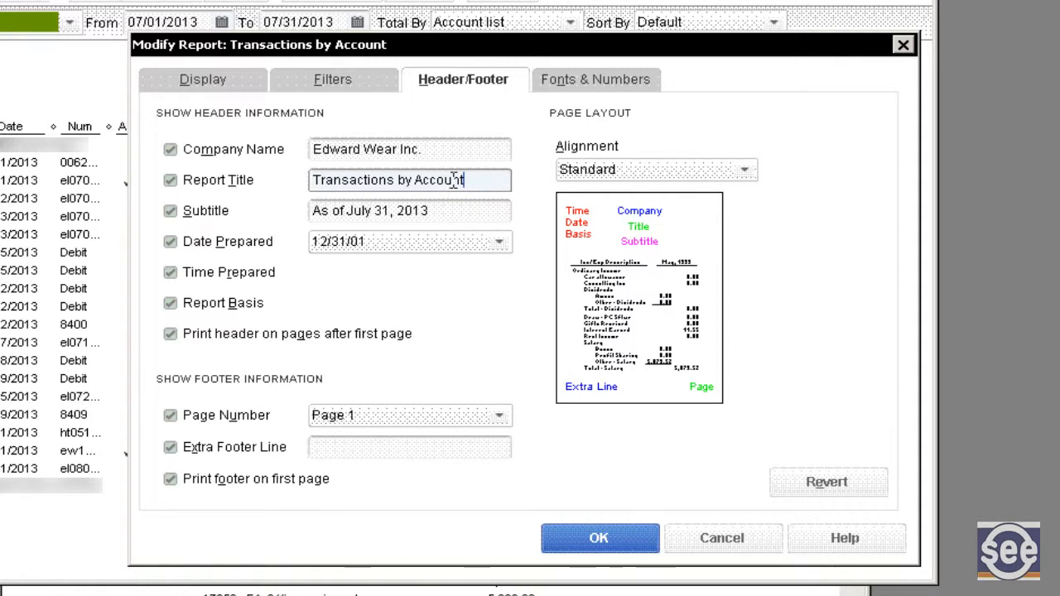
{"action": "left_click", "coordinate": [451, 150]}
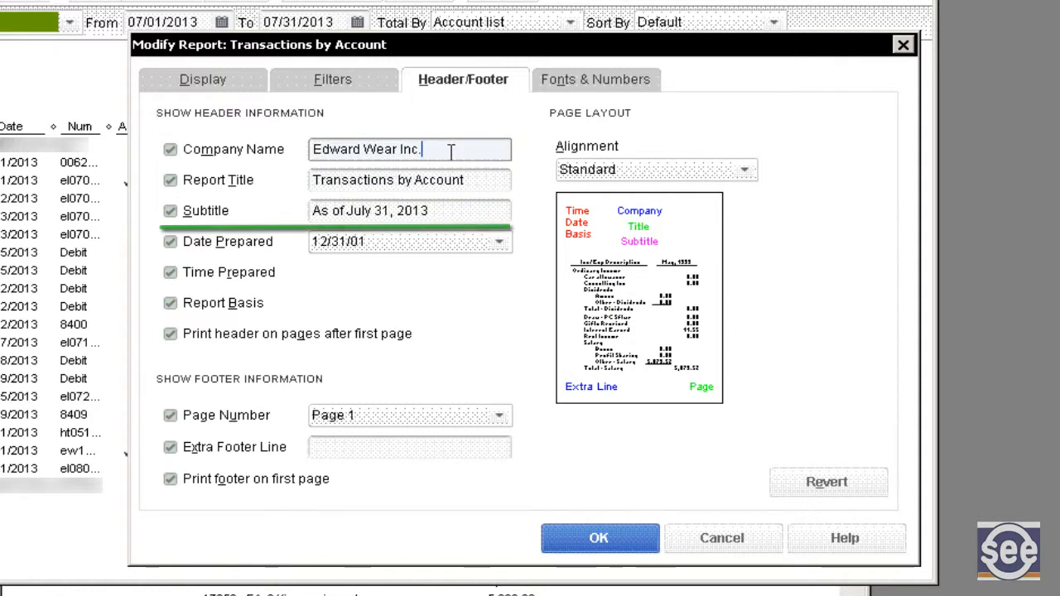
{"action": "left_click", "coordinate": [448, 209]}
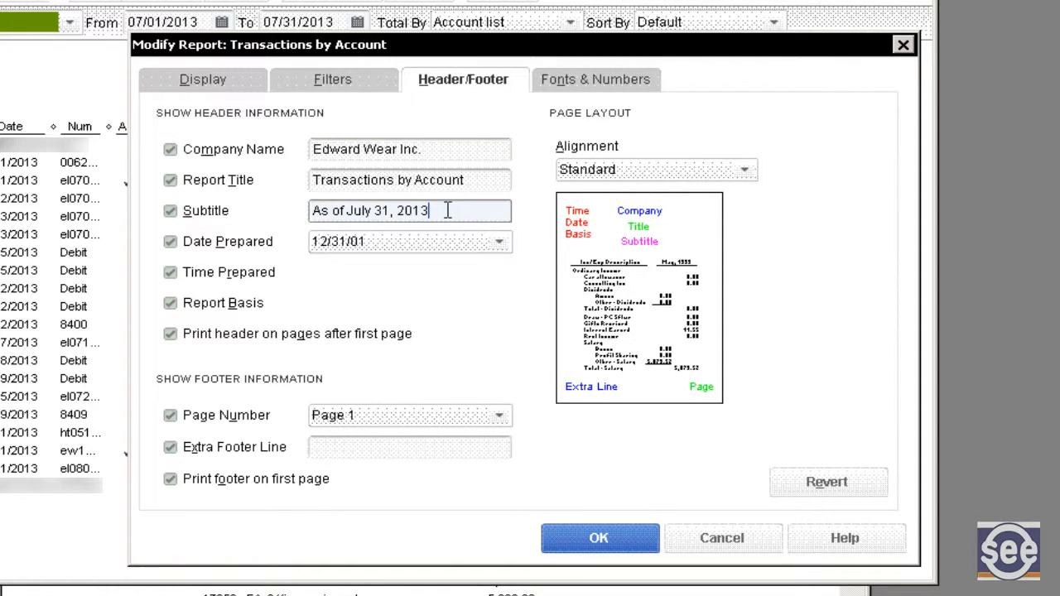
{"action": "left_click", "coordinate": [443, 243]}
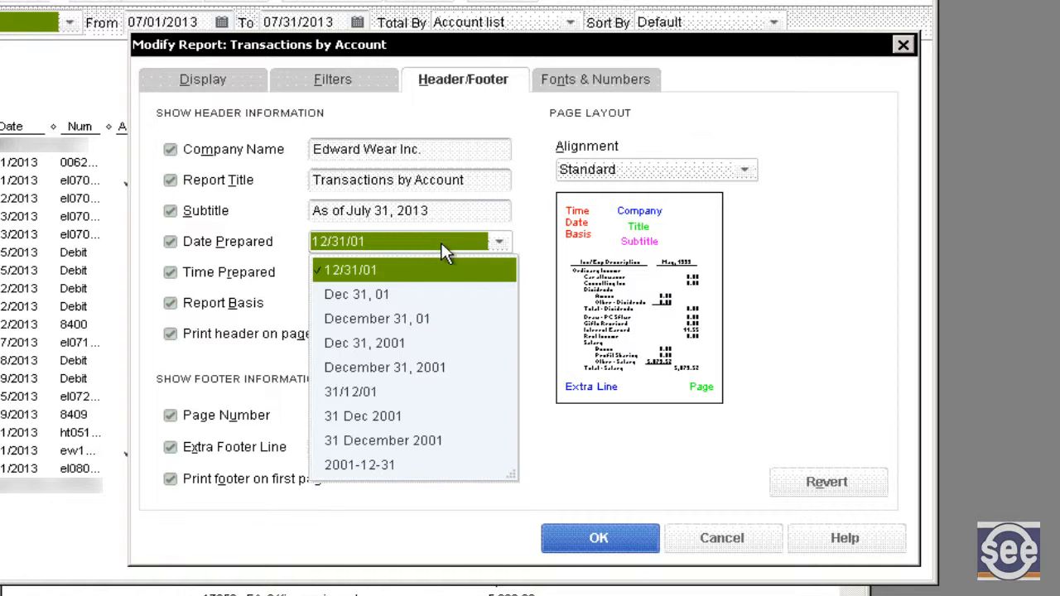
{"action": "left_click", "coordinate": [445, 267]}
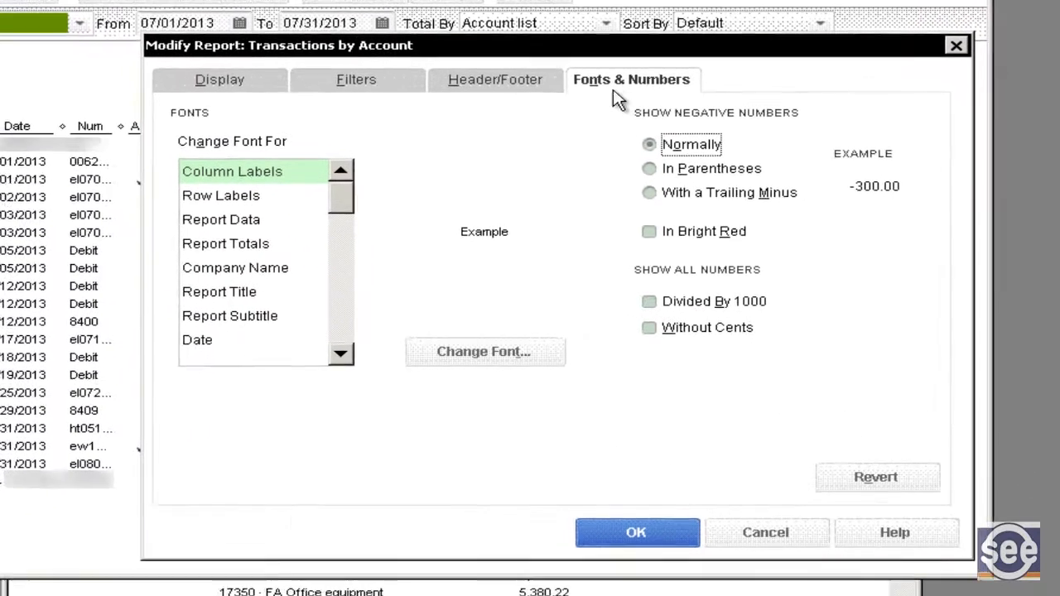
Make the column labels bold without changing related fonts, and show negative numbers in parentheses.
{"action": "left_click", "coordinate": [301, 174]}
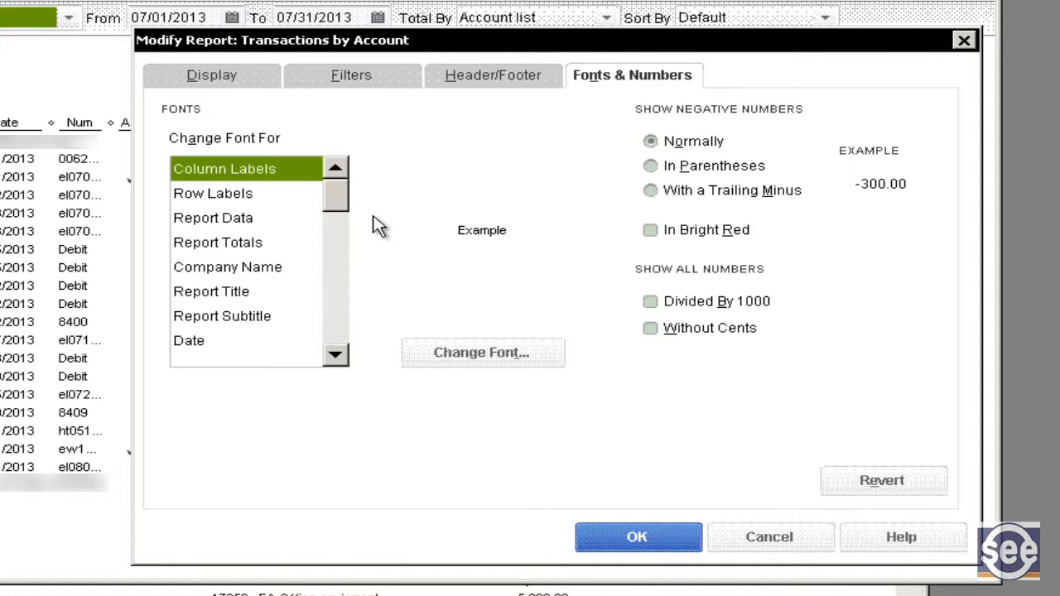
{"action": "left_click", "coordinate": [483, 350]}
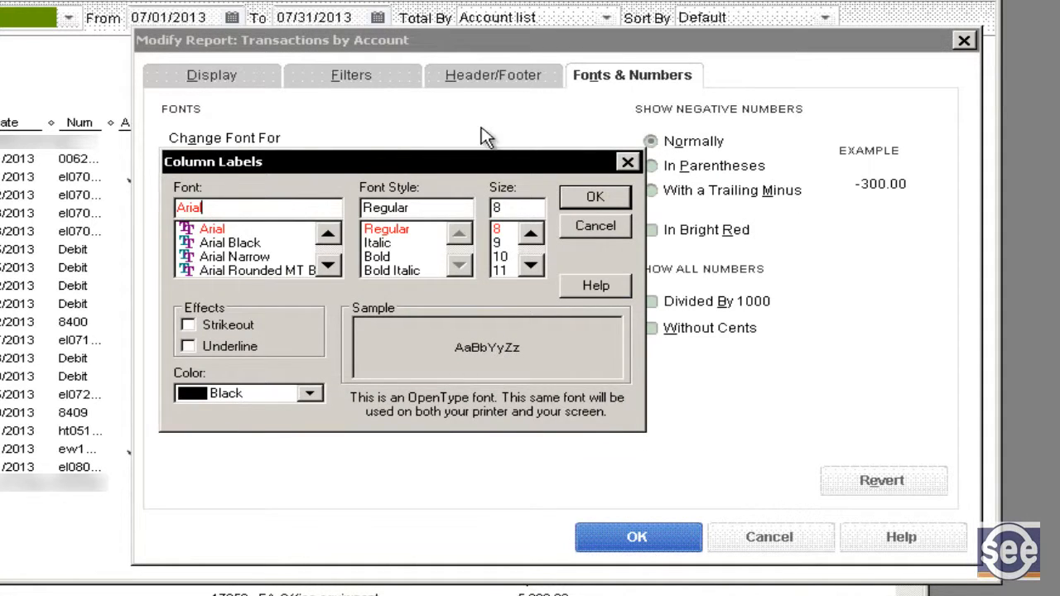
{"action": "left_click", "coordinate": [379, 260]}
{"action": "left_click", "coordinate": [613, 197]}
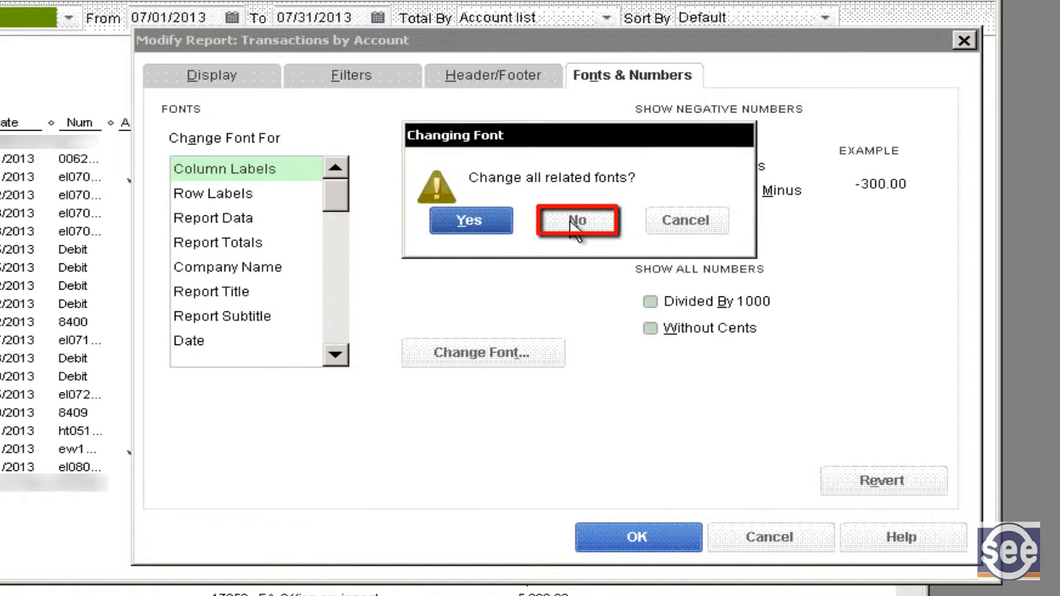
{"action": "left_click", "coordinate": [535, 220]}
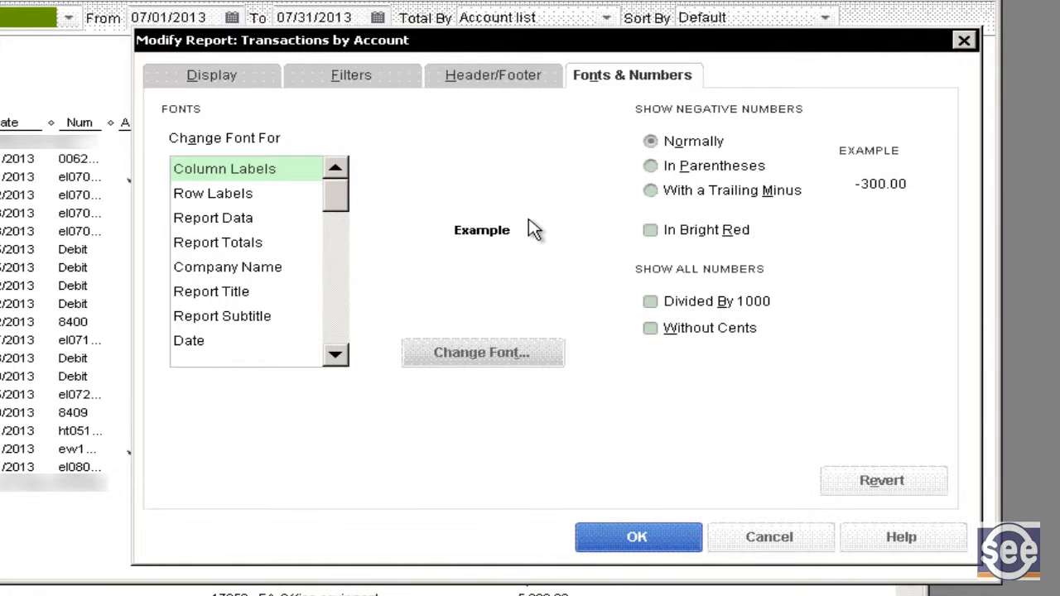
{"action": "left_click", "coordinate": [689, 167]}
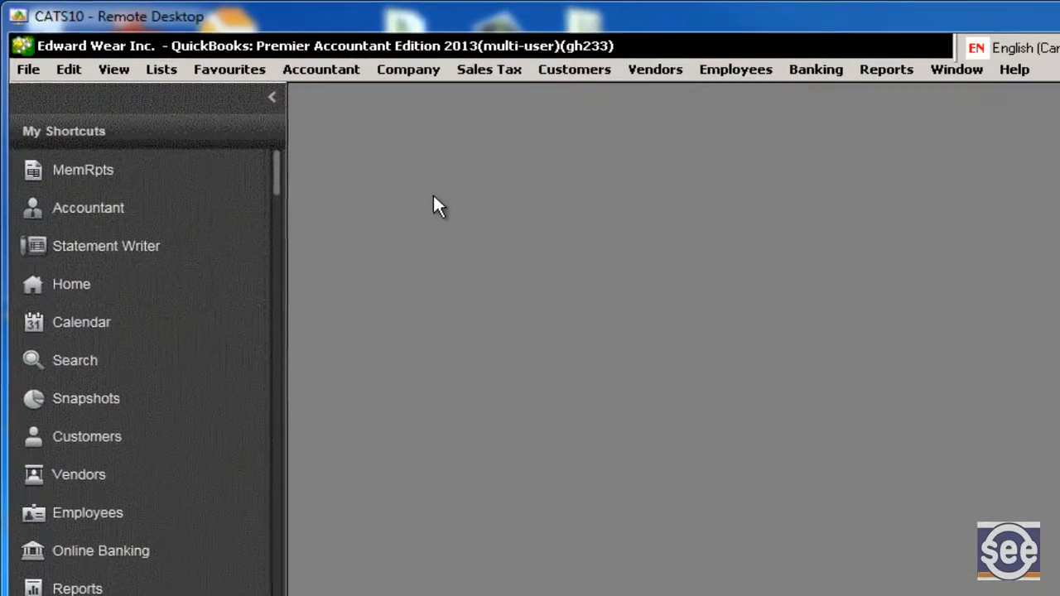
In the Reports & Graphs preferences, turn off the prompt to modify report options before opening a report.
{"action": "left_click", "coordinate": [78, 66]}
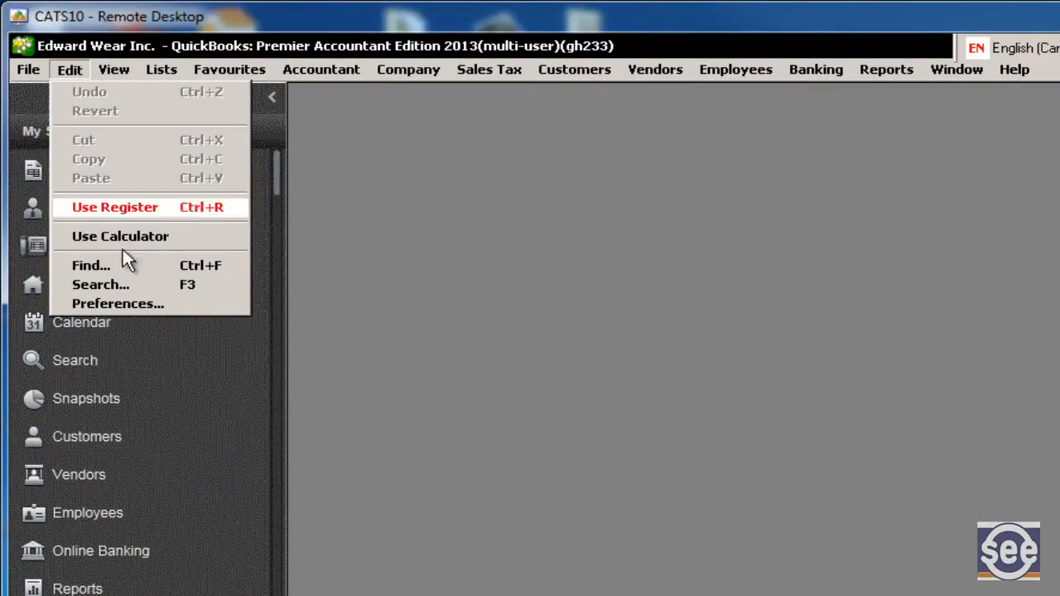
{"action": "left_click", "coordinate": [140, 303]}
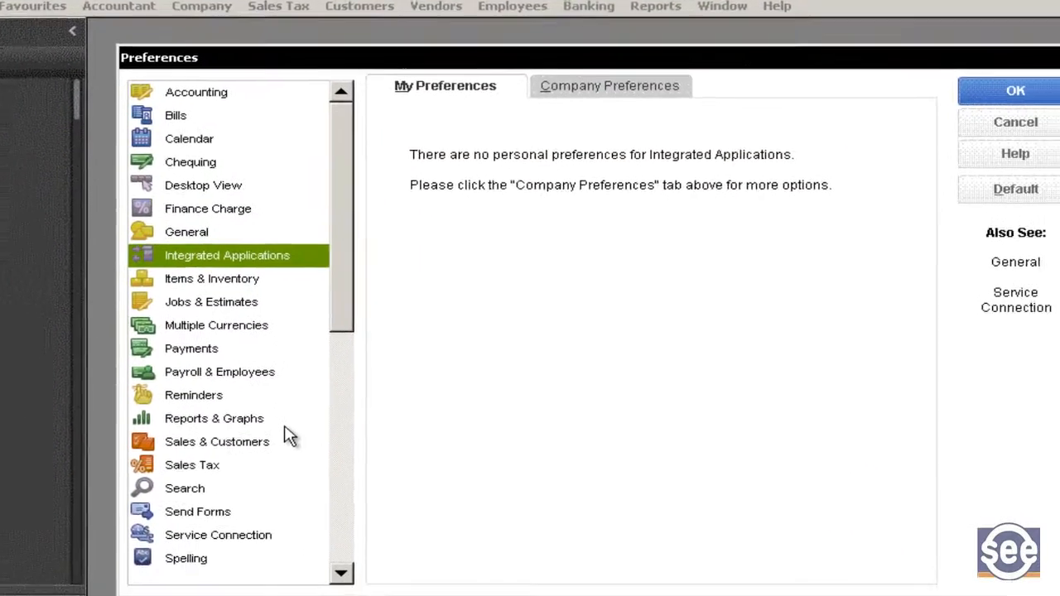
{"action": "left_click", "coordinate": [497, 526]}
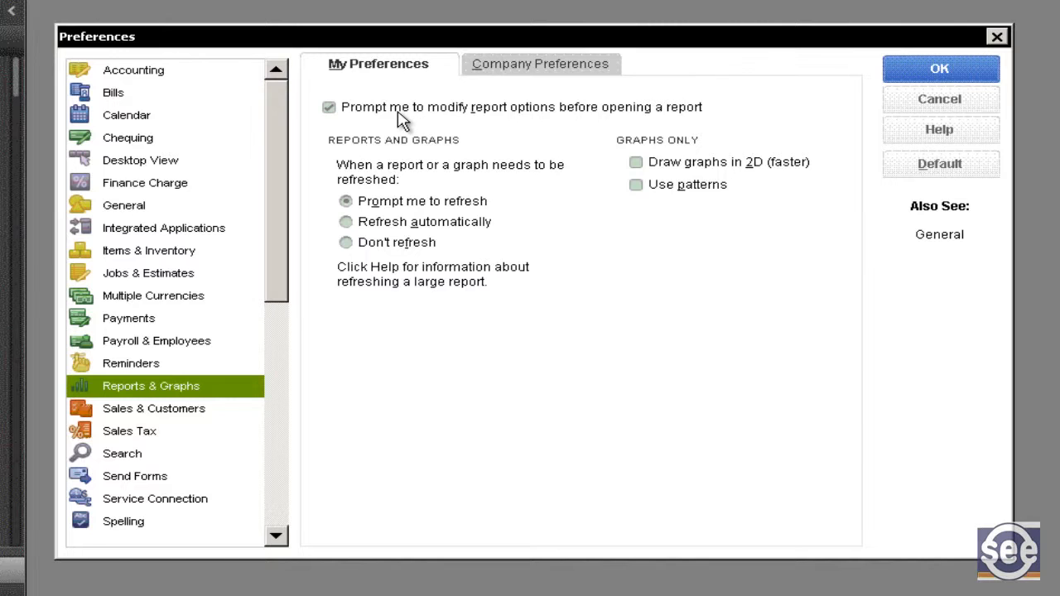
{"action": "left_click", "coordinate": [330, 109]}
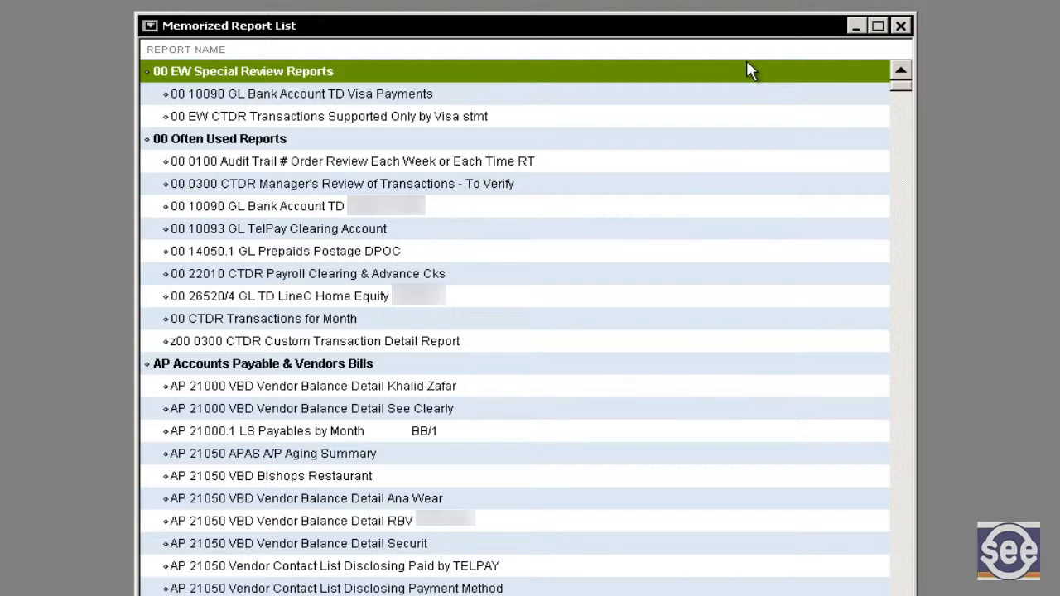
Jump to the AR Accounts Receivable reports in the Memorized Report List.
{"action": "key", "text": "a"}
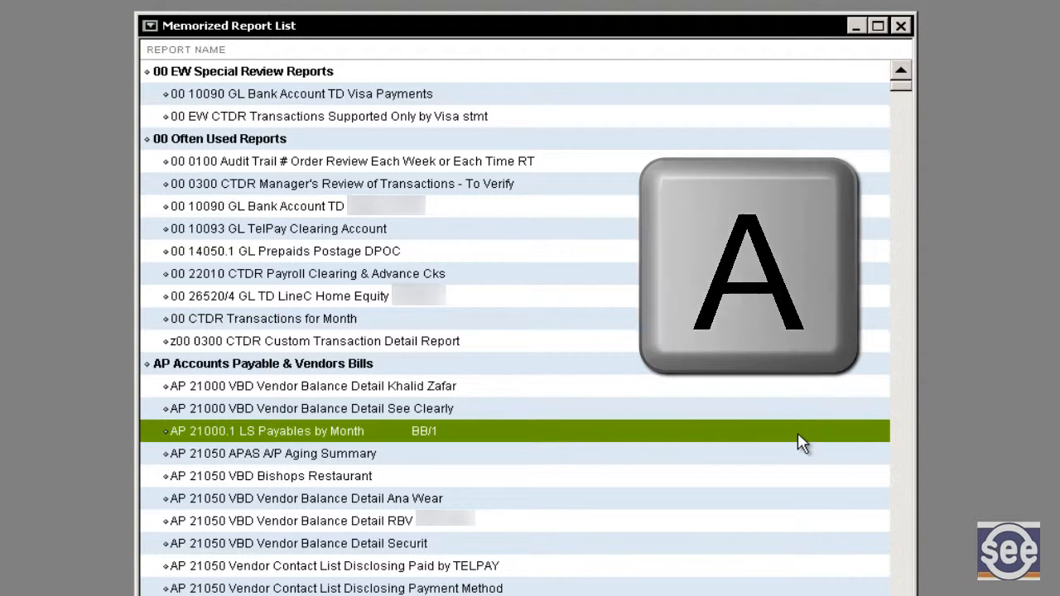
{"action": "key", "text": "r"}
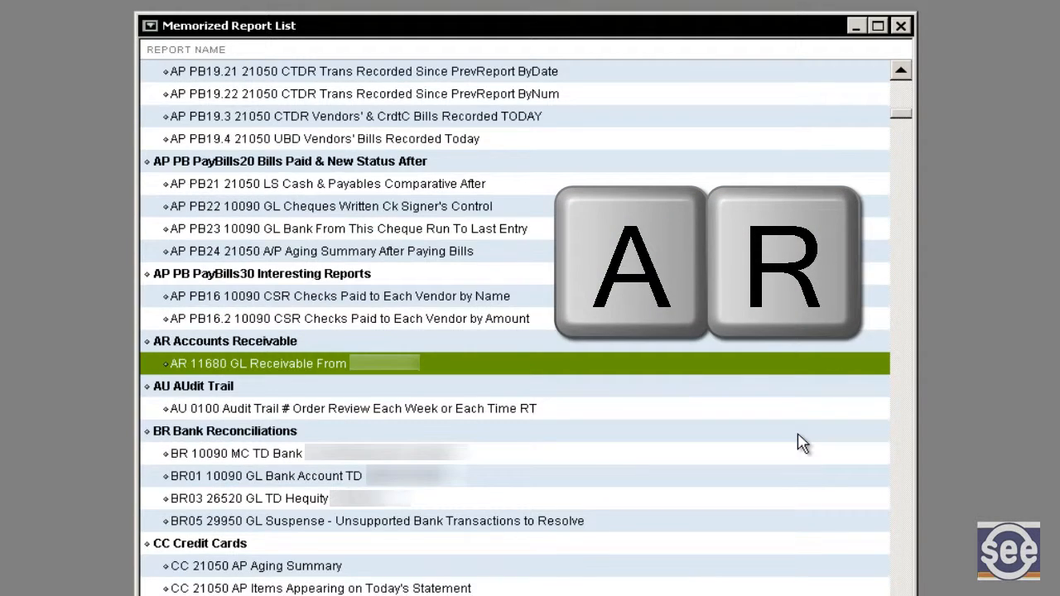